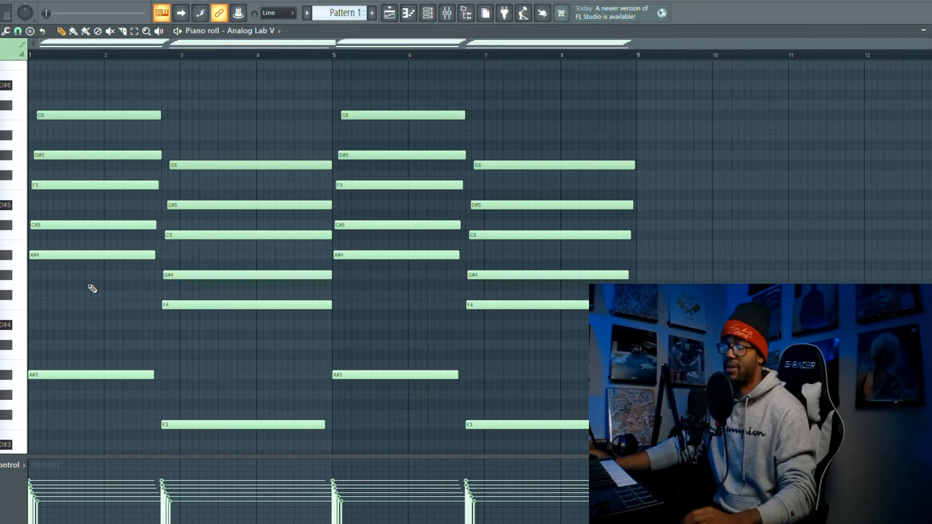
Select all the Analog Lab V chord notes in Pattern 1 and play them back
{"action": "key", "text": "ctrl+a"}
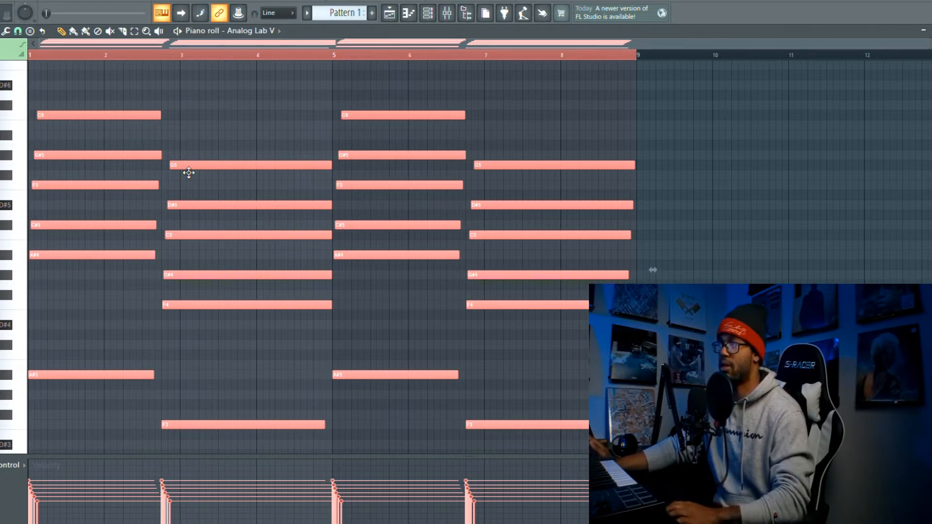
{"action": "key", "text": "space"}
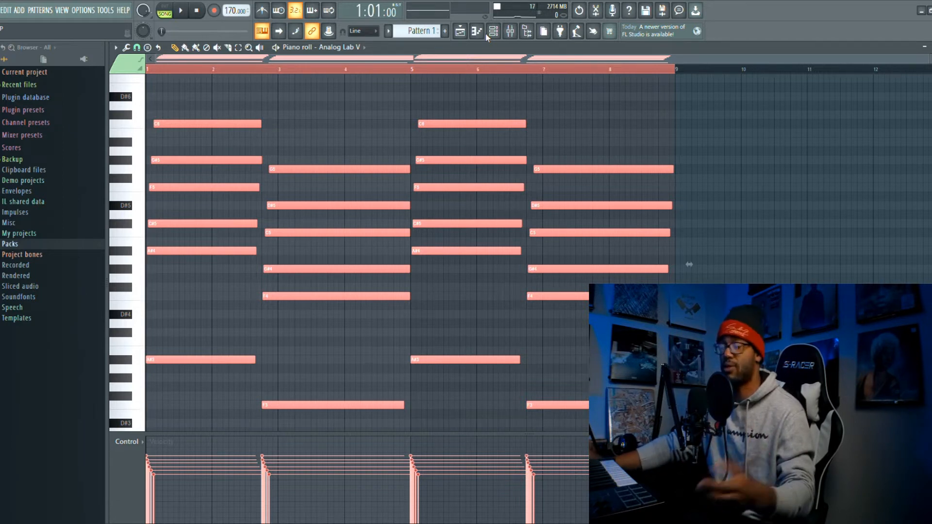
Review the effects on mixer Insert 1: Fruity parametric EQ 2, RC-20 Retro Color and Fruity Delay 3
{"action": "key", "text": "F9"}
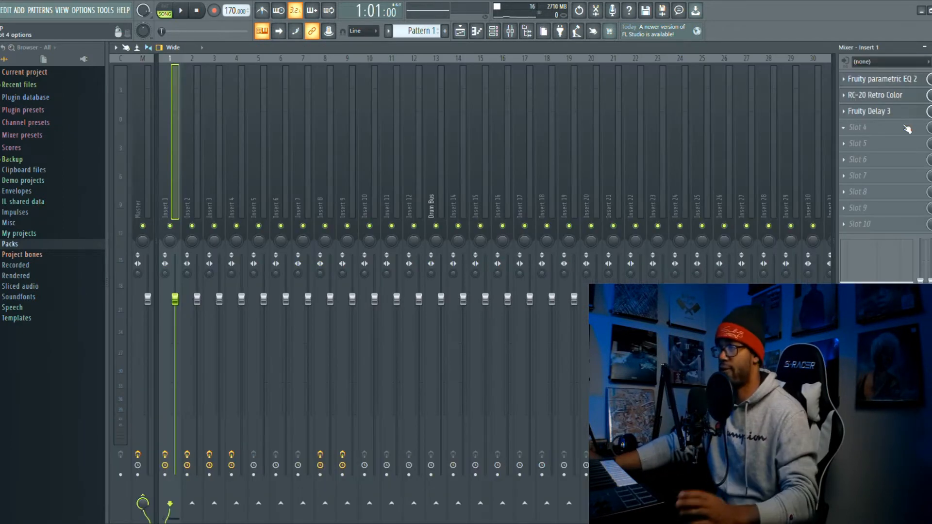
{"action": "left_click", "coordinate": [893, 82]}
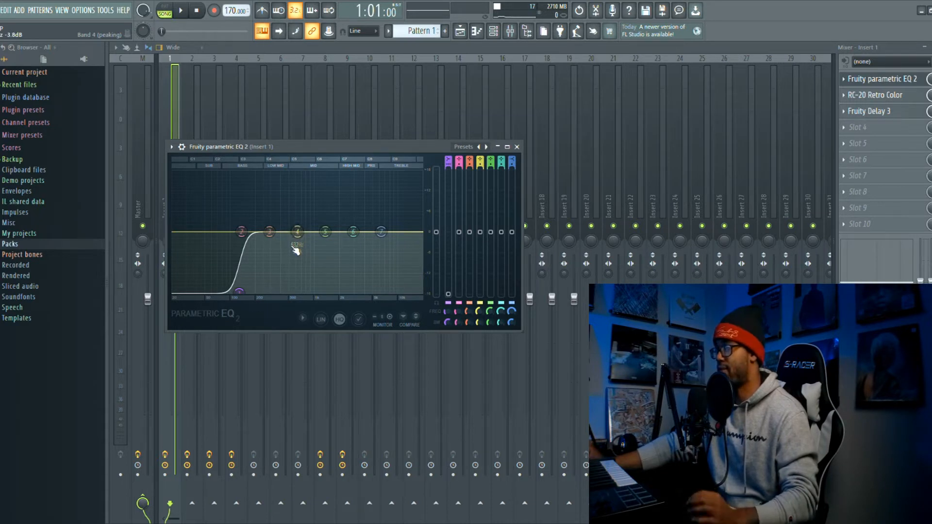
{"action": "left_click", "coordinate": [517, 146]}
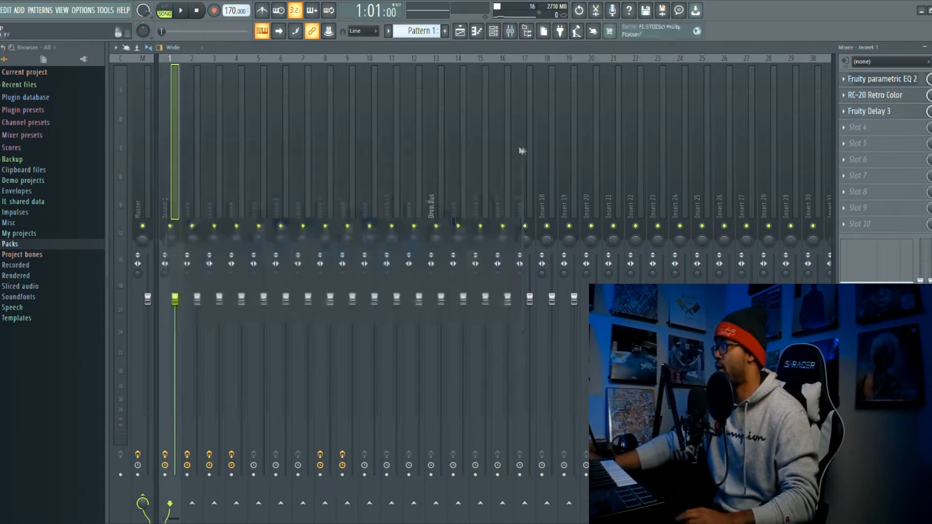
{"action": "left_click", "coordinate": [866, 96]}
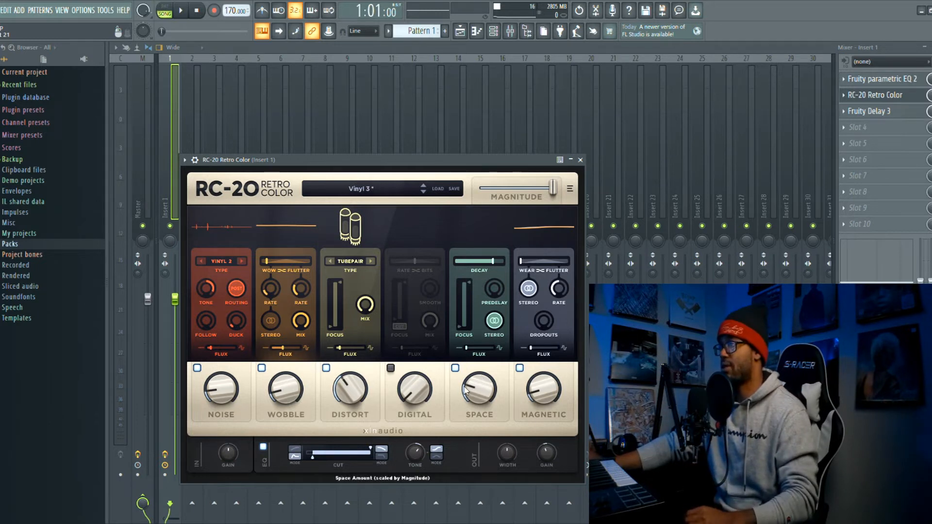
{"action": "left_click", "coordinate": [581, 159]}
{"action": "left_click", "coordinate": [867, 114]}
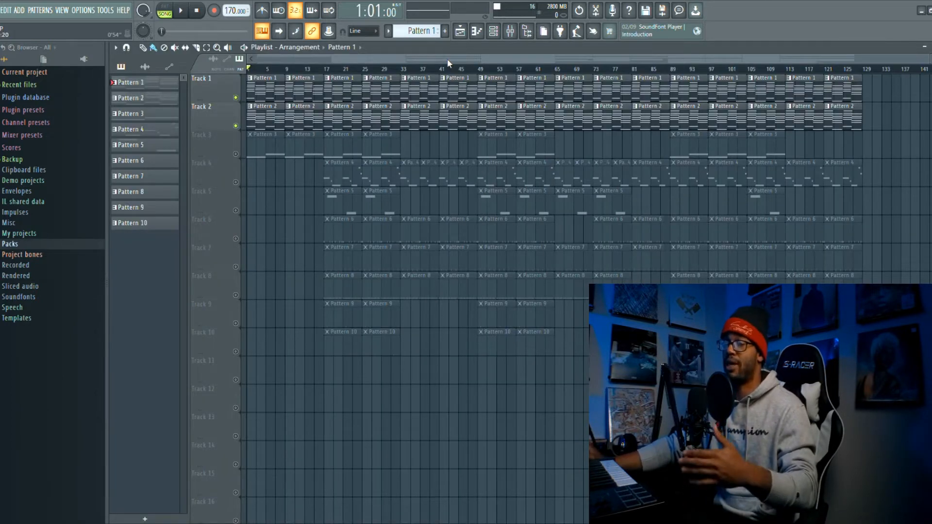
Show the B-3 V2 channel's chord notes in Pattern 2 and play them back
{"action": "left_click", "coordinate": [493, 32]}
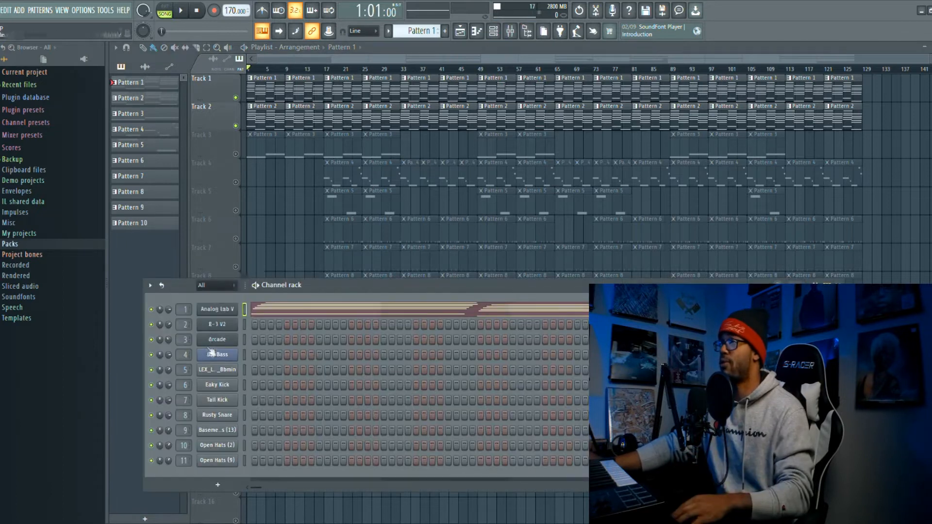
{"action": "left_click", "coordinate": [226, 325]}
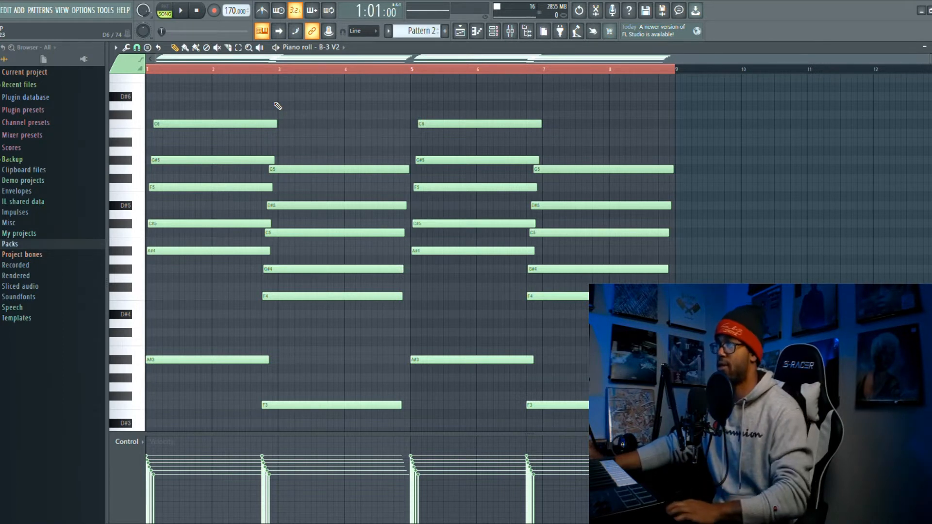
{"action": "key", "text": "space"}
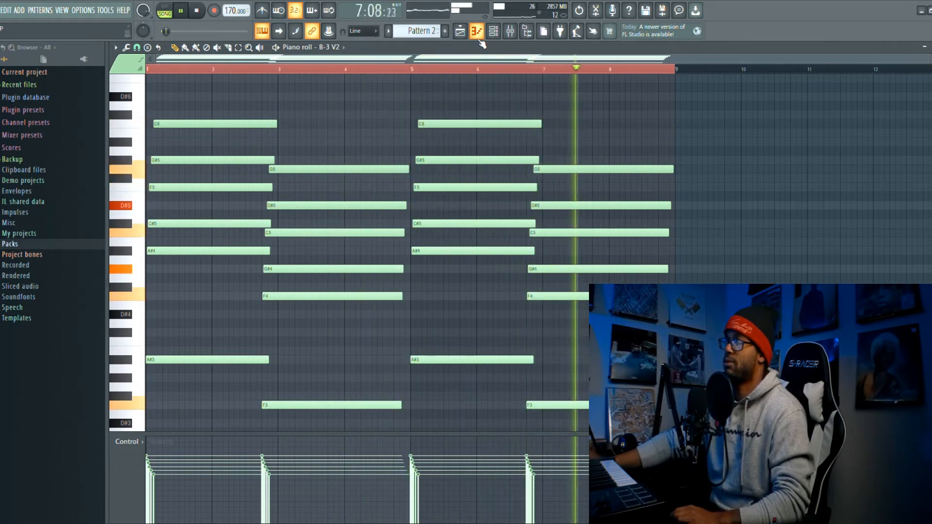
{"action": "key", "text": "space"}
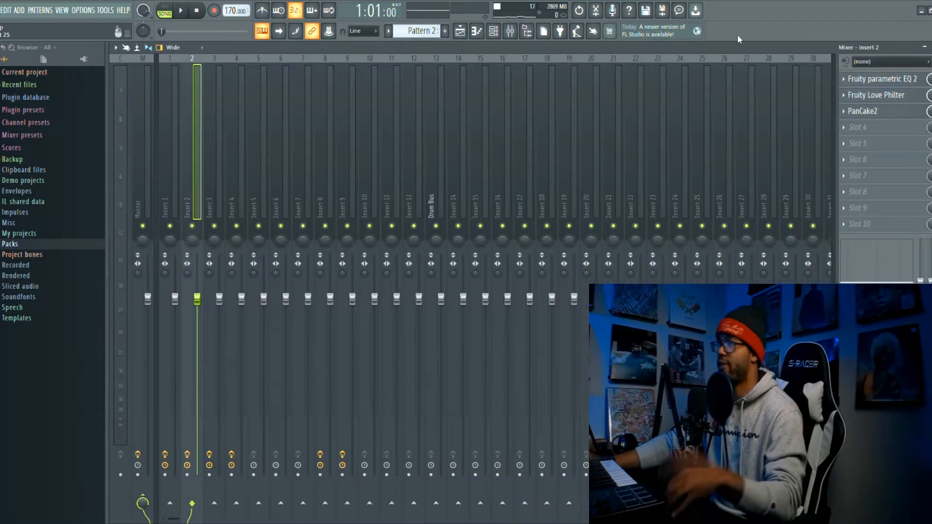
Review the effects on mixer Insert 2: Fruity parametric EQ 2, Fruity Love Philter and PanCake2
{"action": "left_click", "coordinate": [879, 80]}
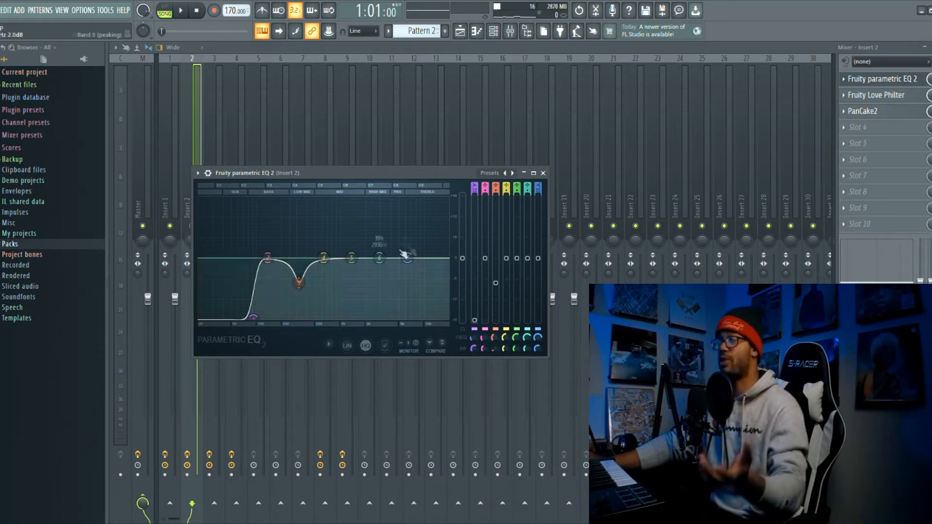
{"action": "left_click", "coordinate": [542, 173]}
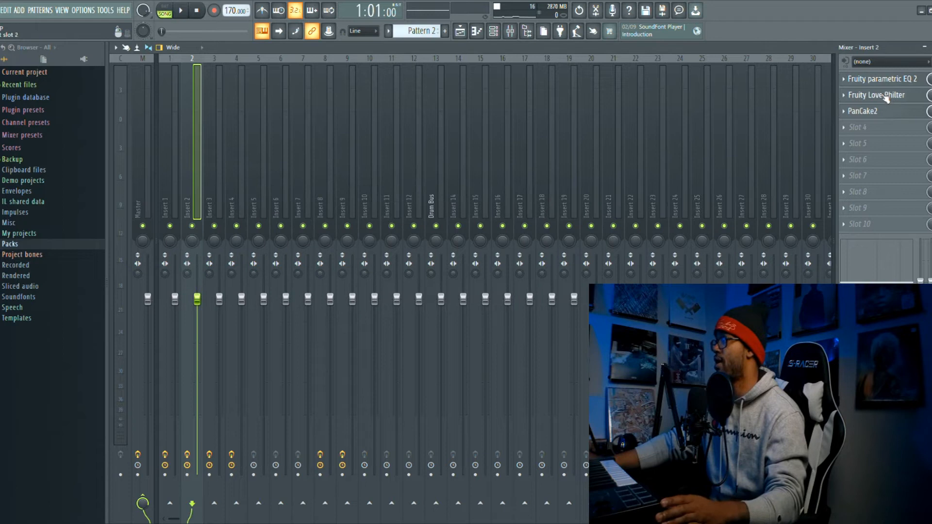
{"action": "left_click", "coordinate": [881, 96]}
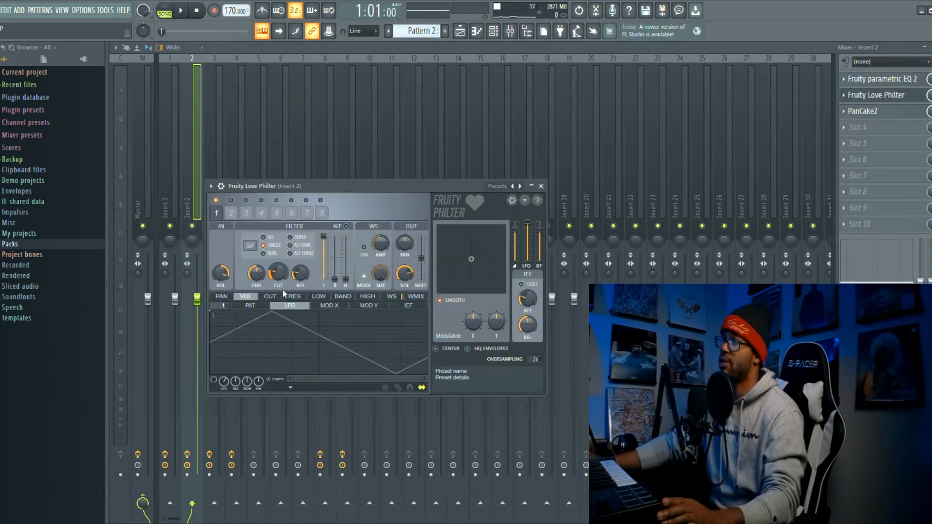
{"action": "left_click", "coordinate": [541, 186]}
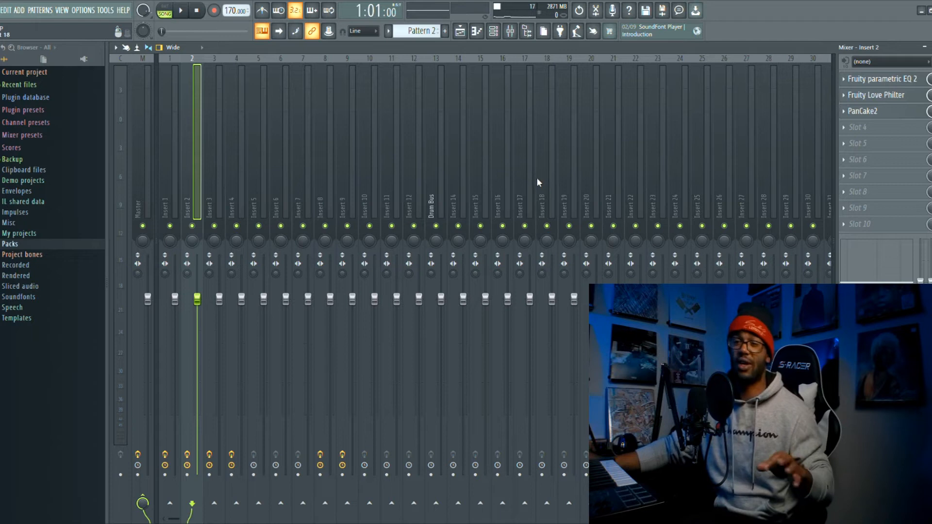
{"action": "left_click", "coordinate": [884, 115]}
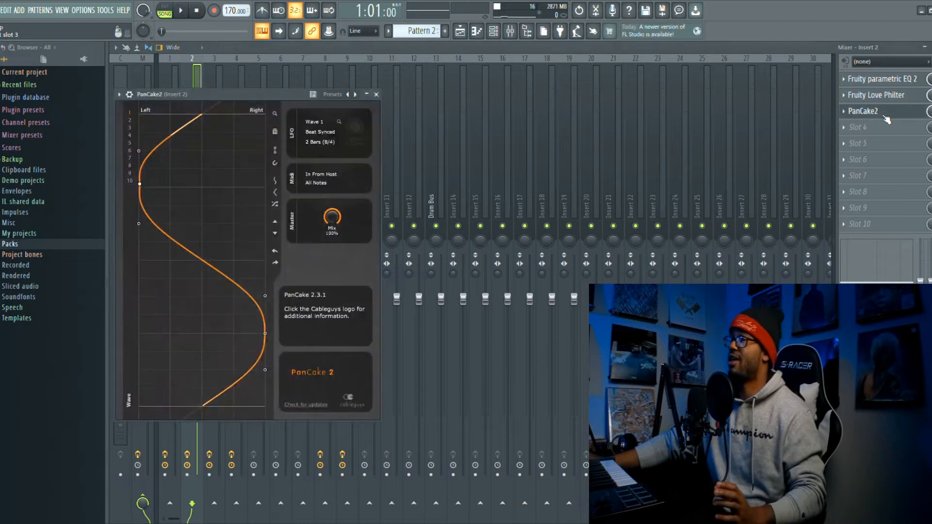
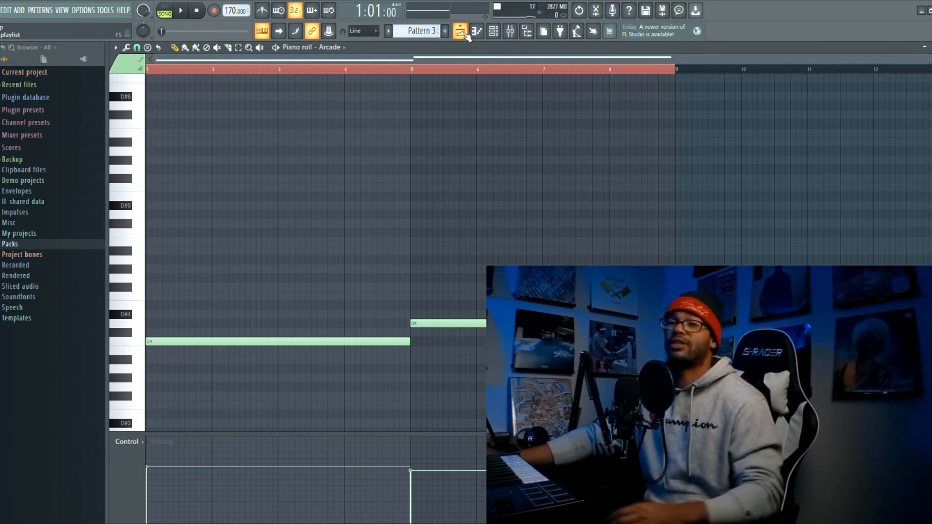
Review the Arcade effects on mixer Insert 3: Fruity parametric EQ 2, Fruity Reeverb 2 and Fruity Delay 3
{"action": "left_click", "coordinate": [460, 32]}
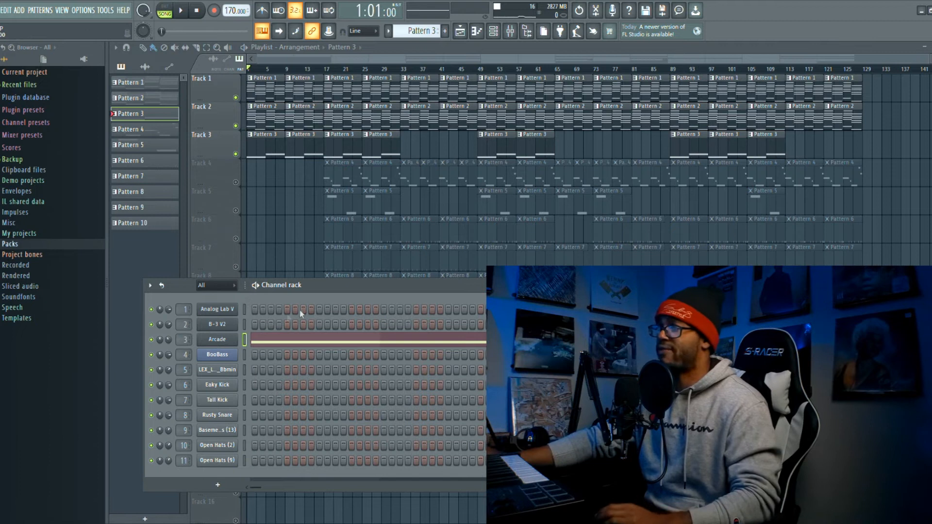
{"action": "left_click", "coordinate": [516, 36]}
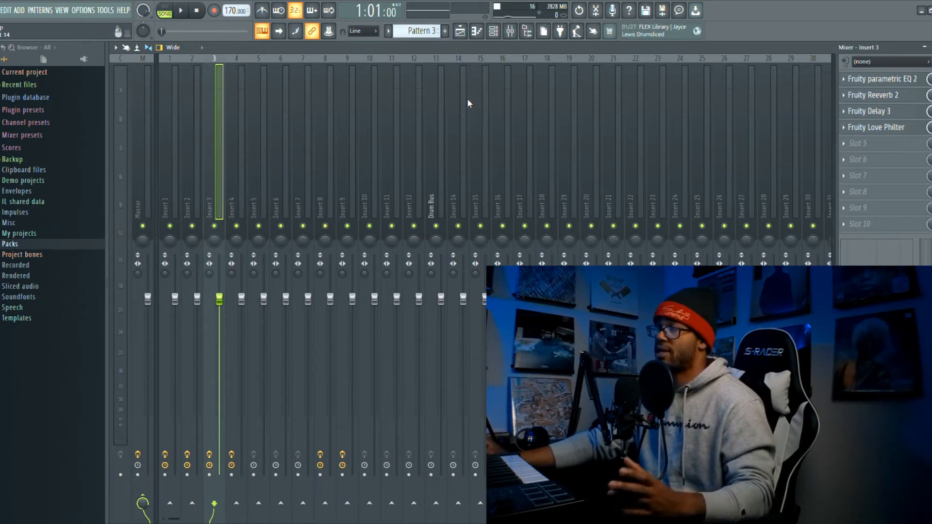
{"action": "left_click", "coordinate": [874, 81]}
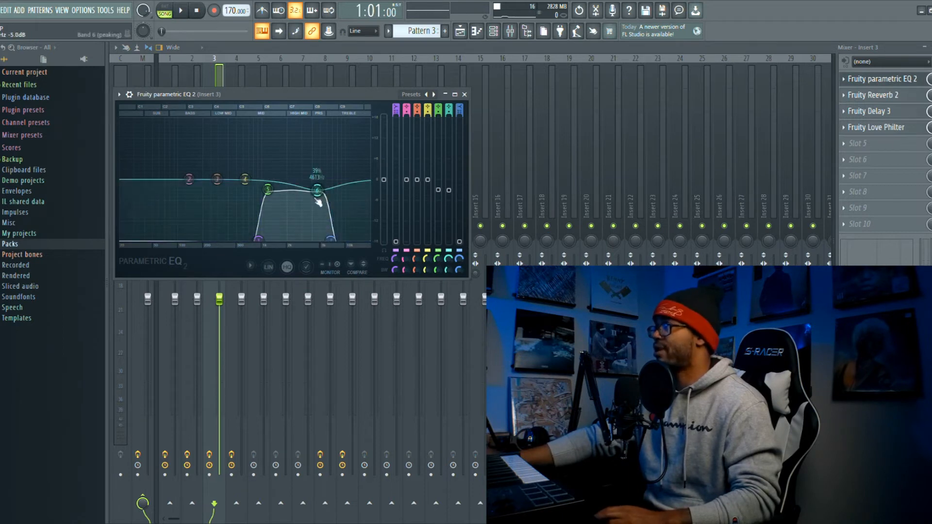
{"action": "left_click", "coordinate": [464, 94]}
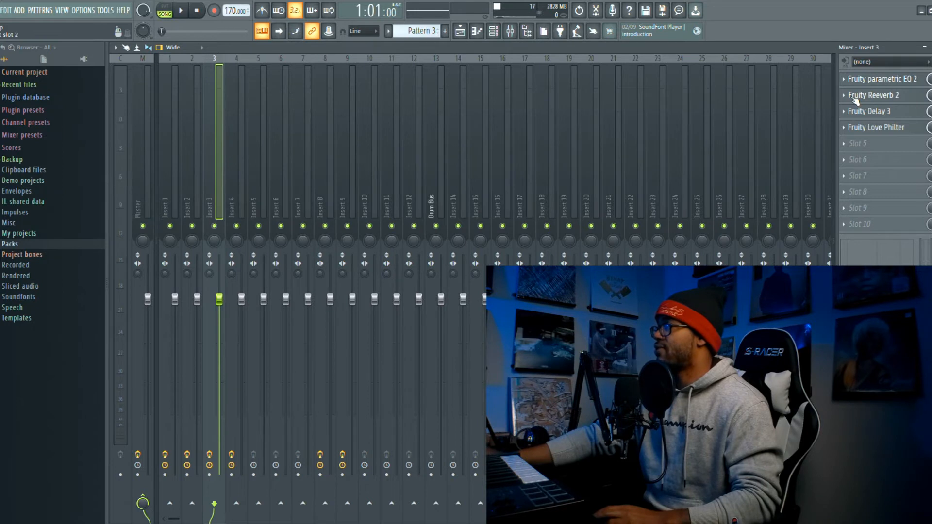
{"action": "left_click", "coordinate": [856, 96]}
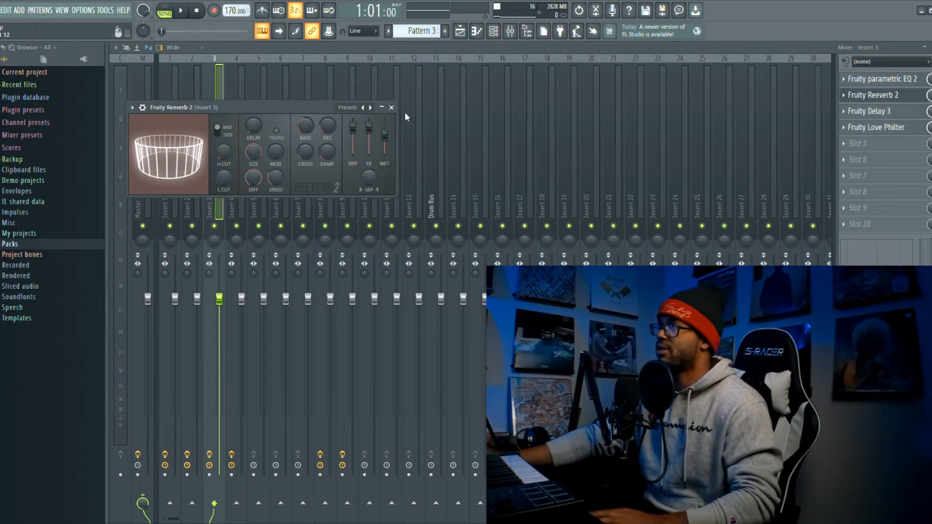
{"action": "left_click", "coordinate": [391, 107]}
{"action": "left_click", "coordinate": [880, 115]}
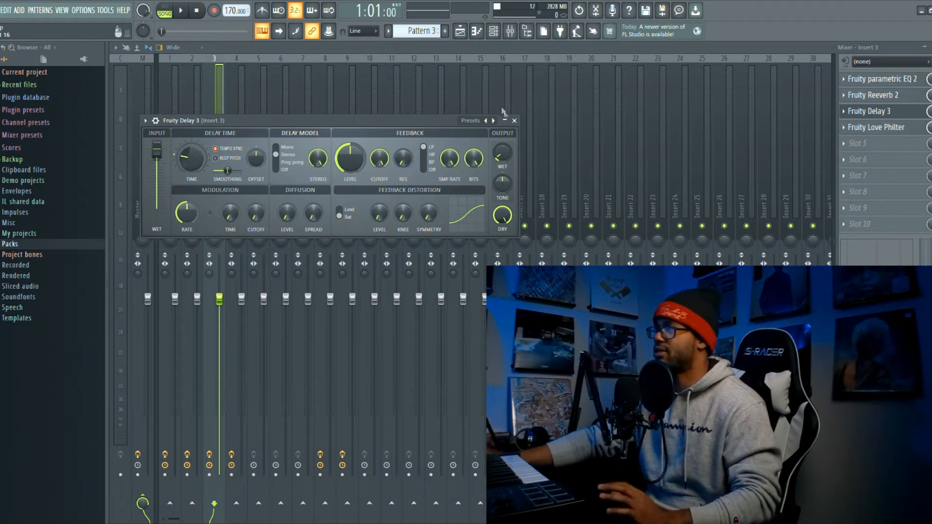
{"action": "left_click", "coordinate": [514, 121]}
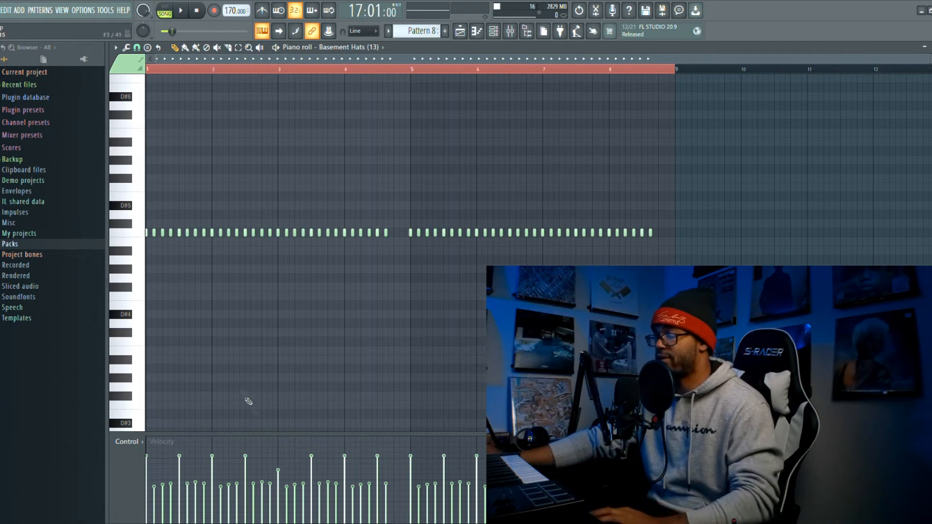
Play back the Basement Hats (13) pattern and the Open Hats (2) pattern
{"action": "key", "text": "space"}
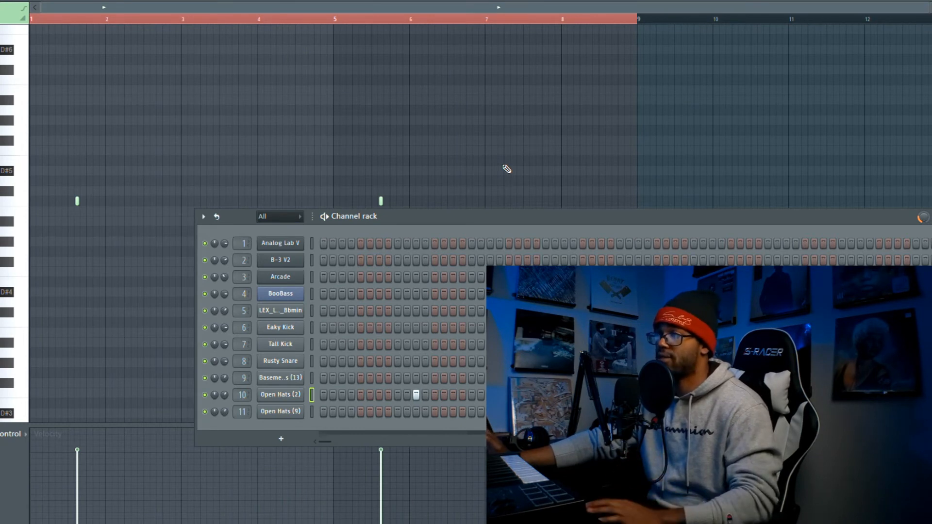
{"action": "key", "text": "space"}
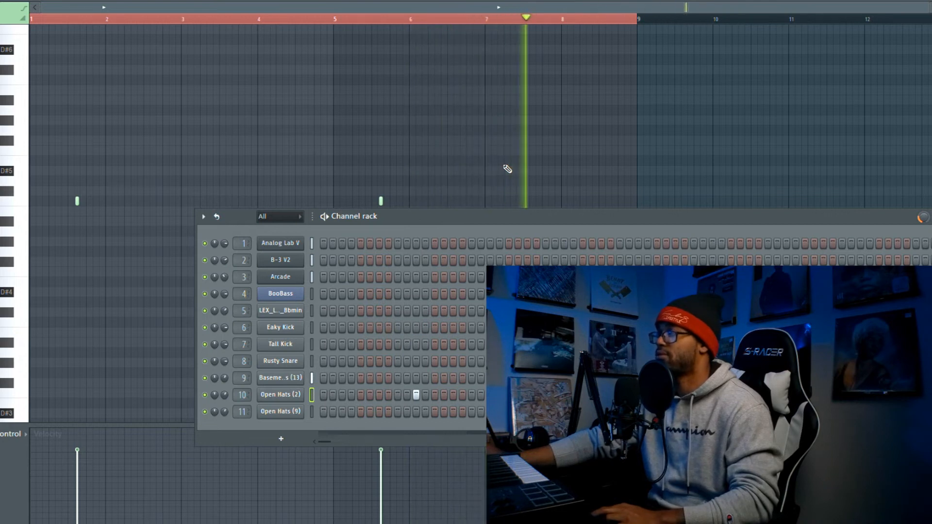
{"action": "key", "text": "space"}
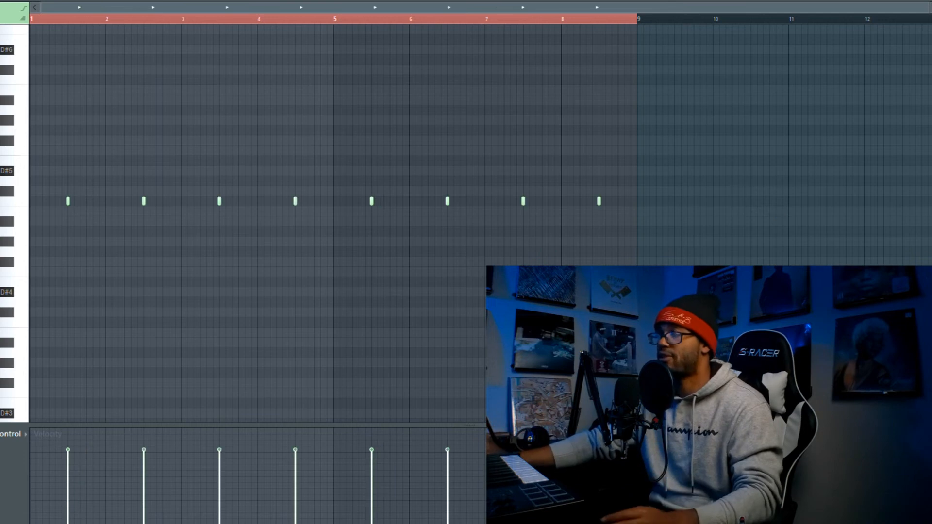
Play back the drum pattern with one hit per bar, and show the Eaky Kick pattern in the channel rack
{"action": "key", "text": "space"}
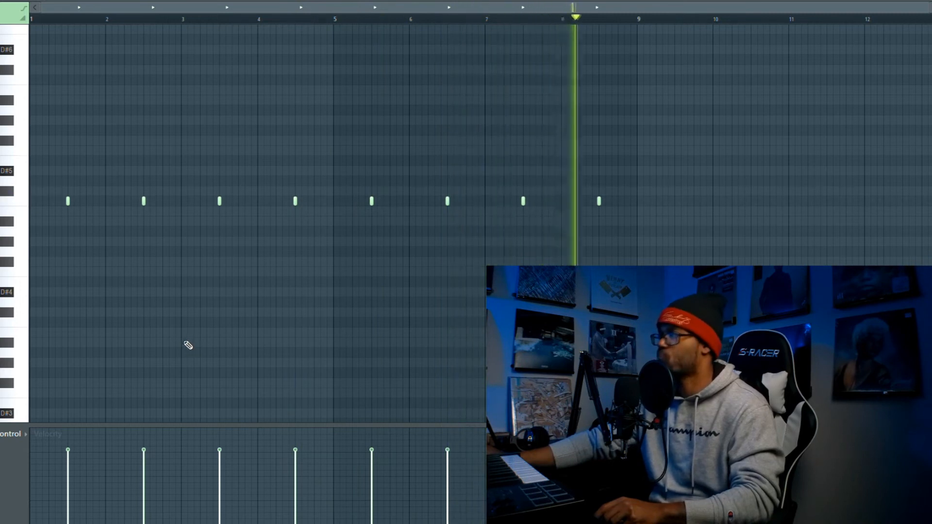
{"action": "key", "text": "space"}
{"action": "key", "text": "F6"}
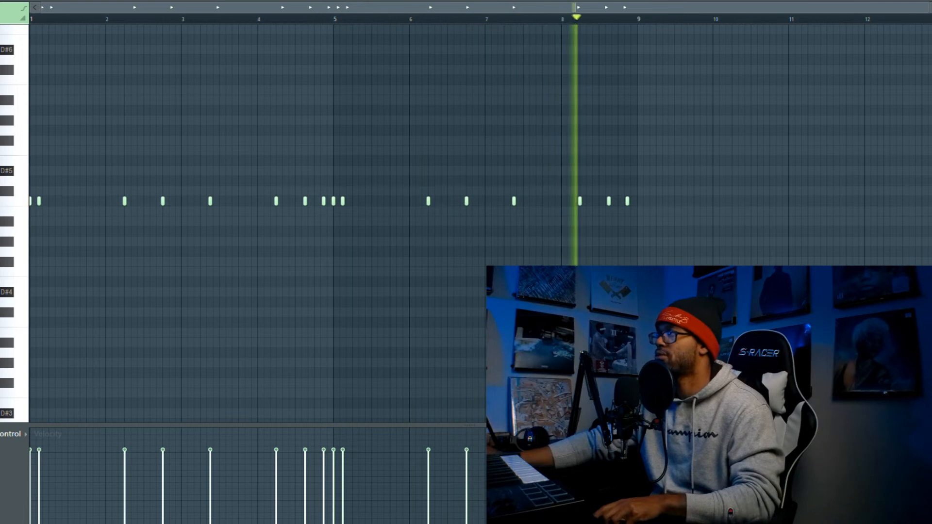
{"action": "key", "text": "F6"}
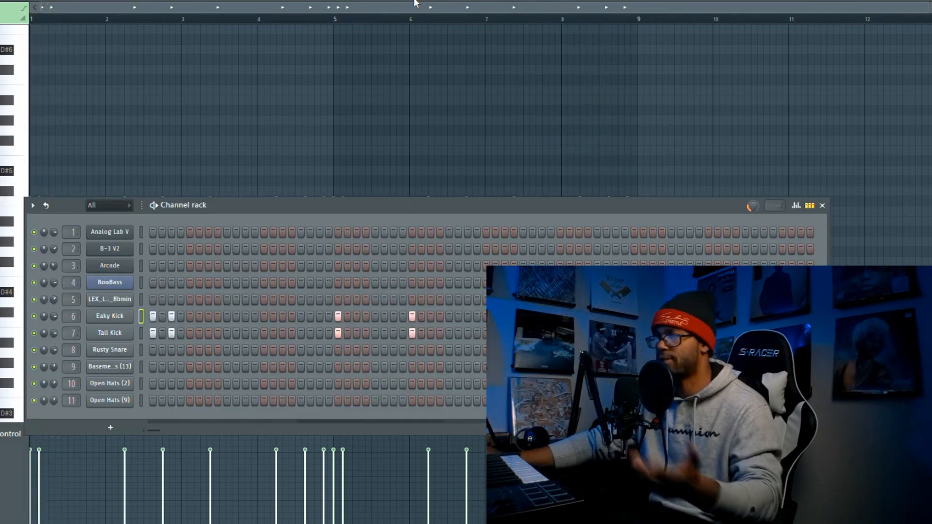